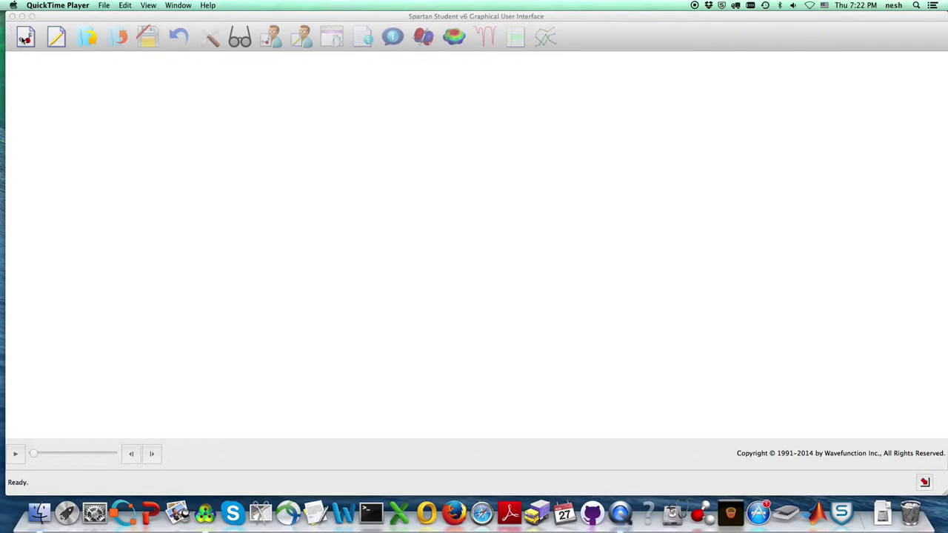
- Create a new molecule document and place one water molecule in it using the sp3 oxygen fragment
click(160, 86)
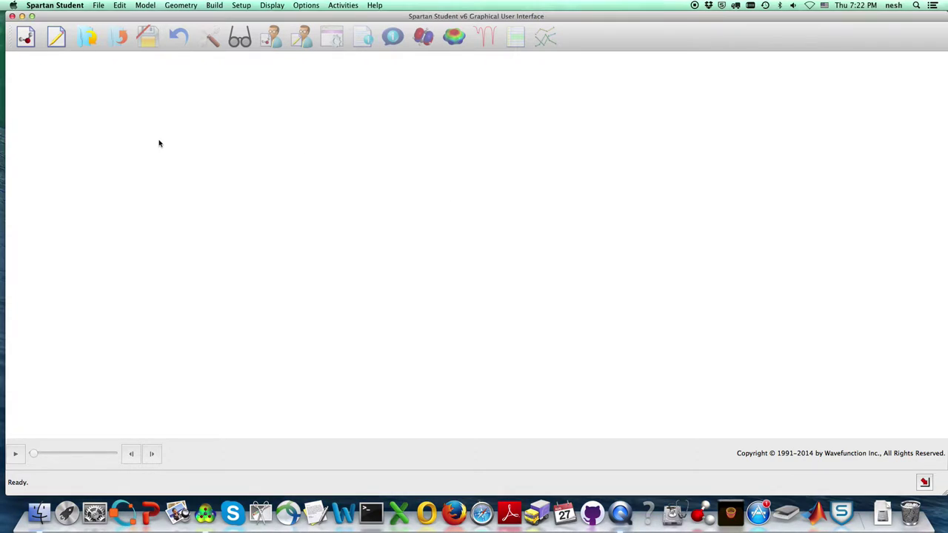
click(26, 39)
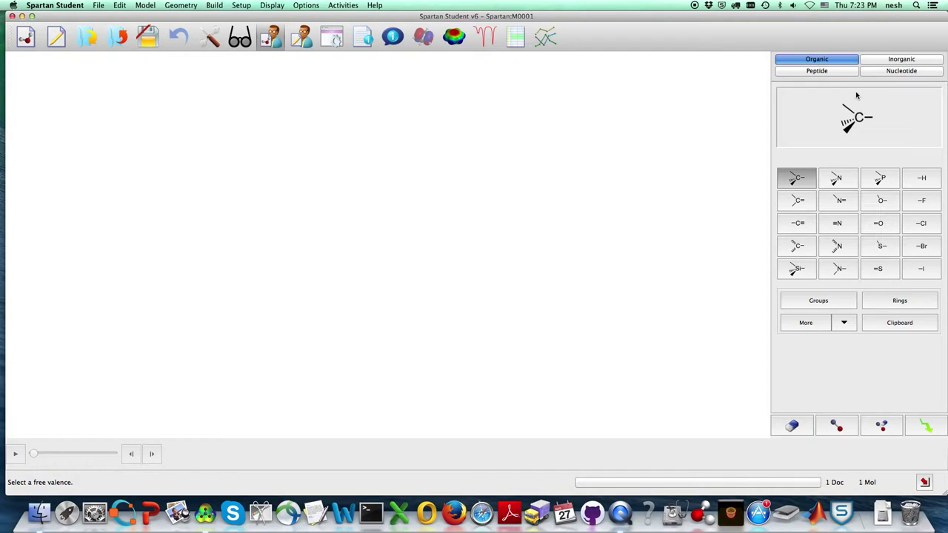
click(882, 201)
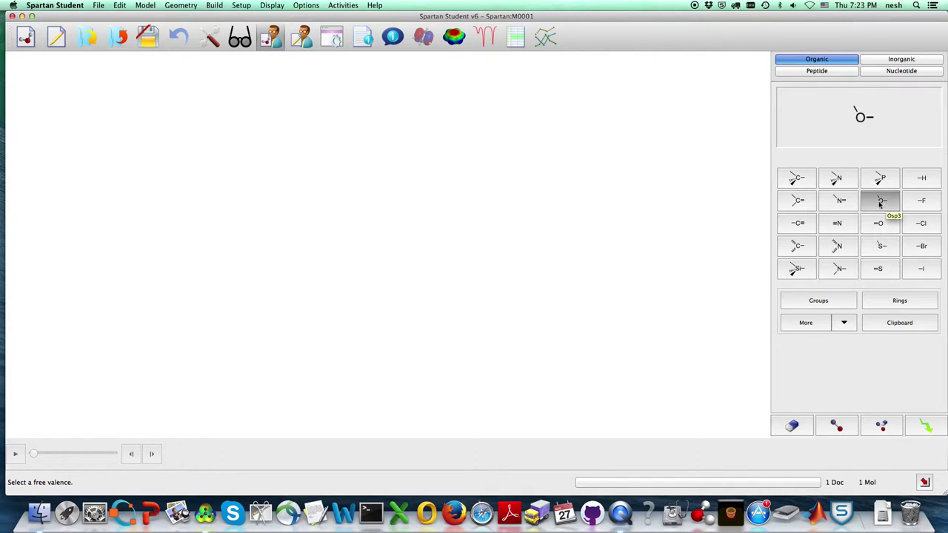
click(381, 235)
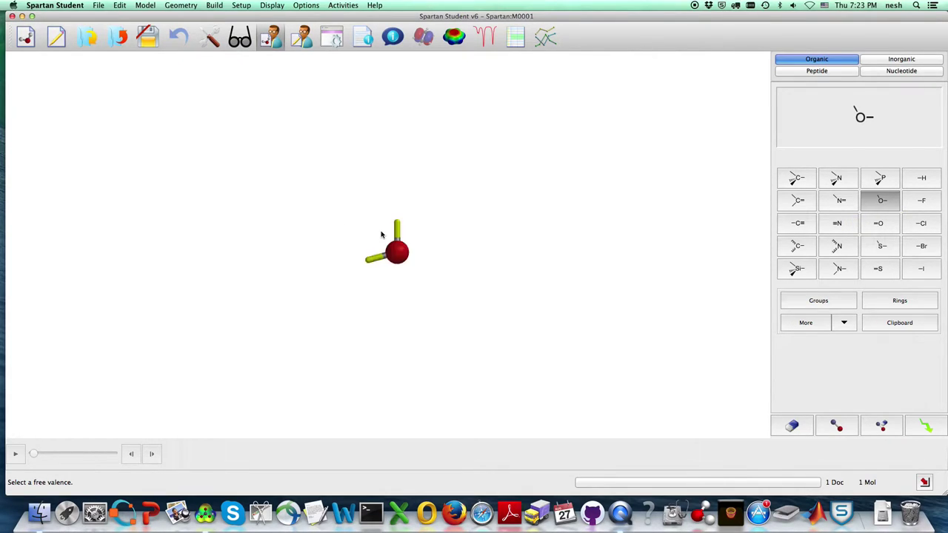
scroll(444, 237, up, 5)
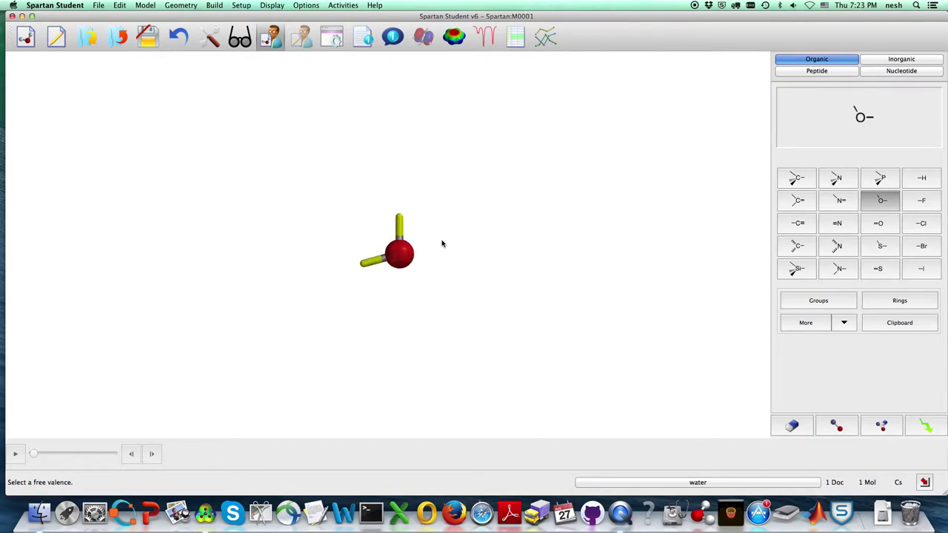
scroll(445, 248, up, 3)
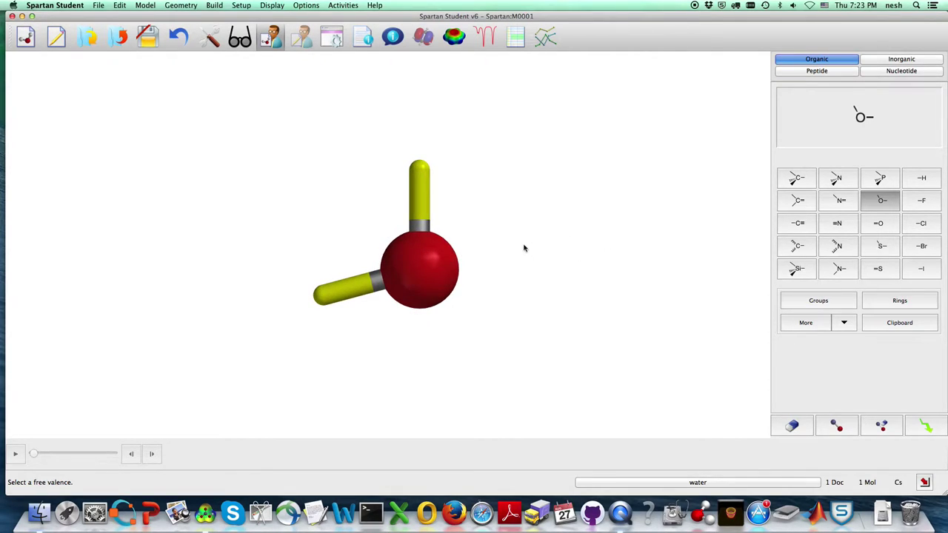
drag(553, 264, 523, 262)
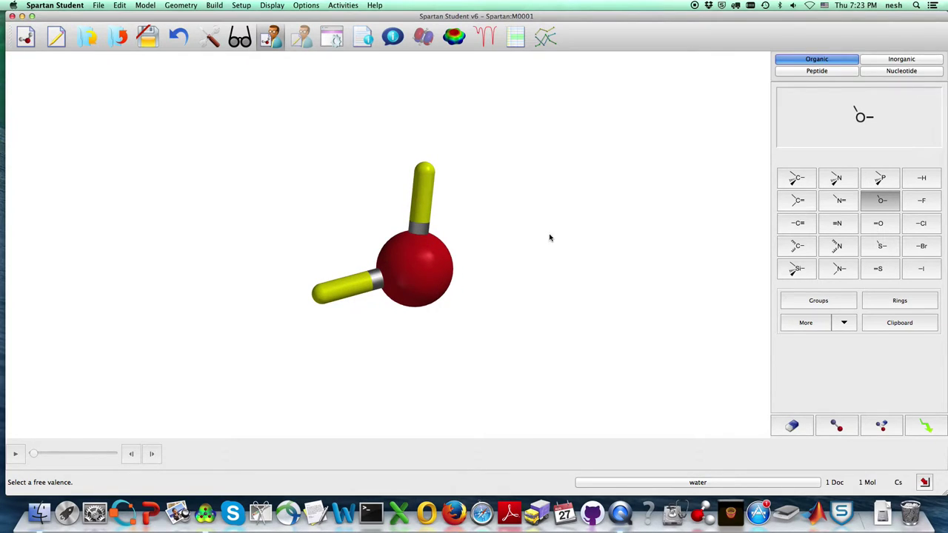
scroll(549, 238, down, 5)
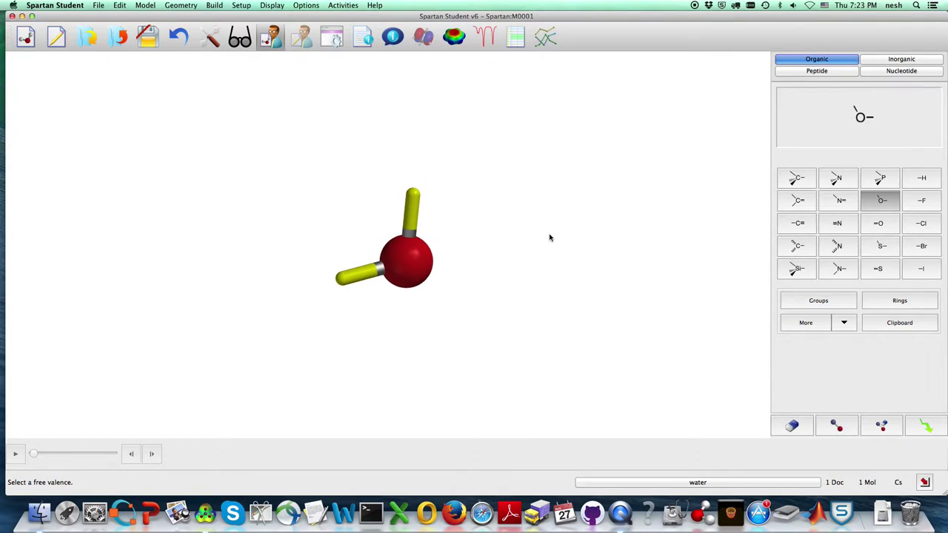
- Add three more separate water molecules around the first one and minimize the energy of the cluster
click(471, 238)
click(470, 291)
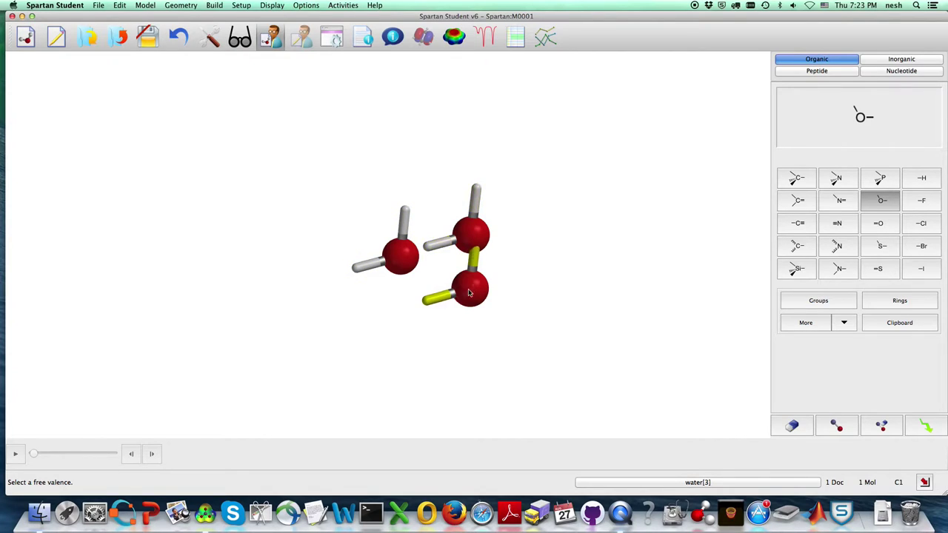
click(386, 332)
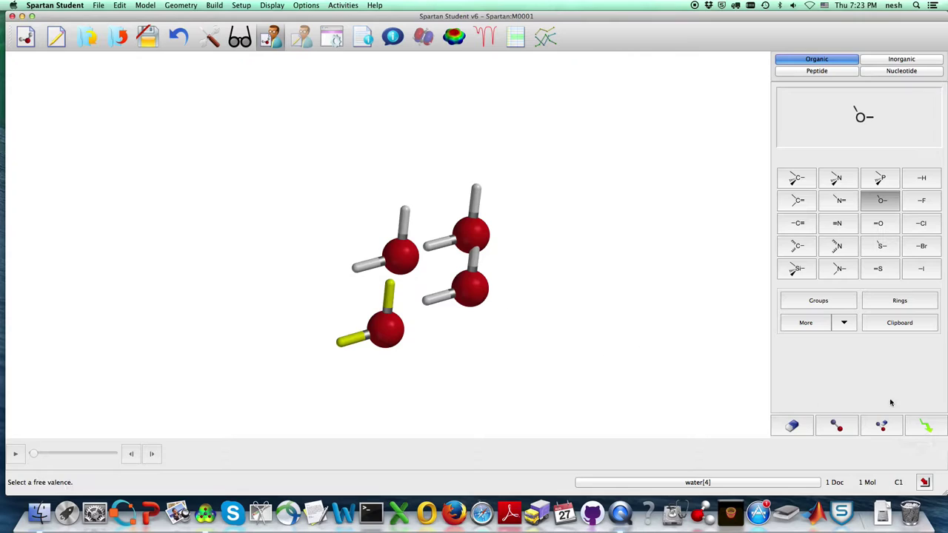
click(927, 428)
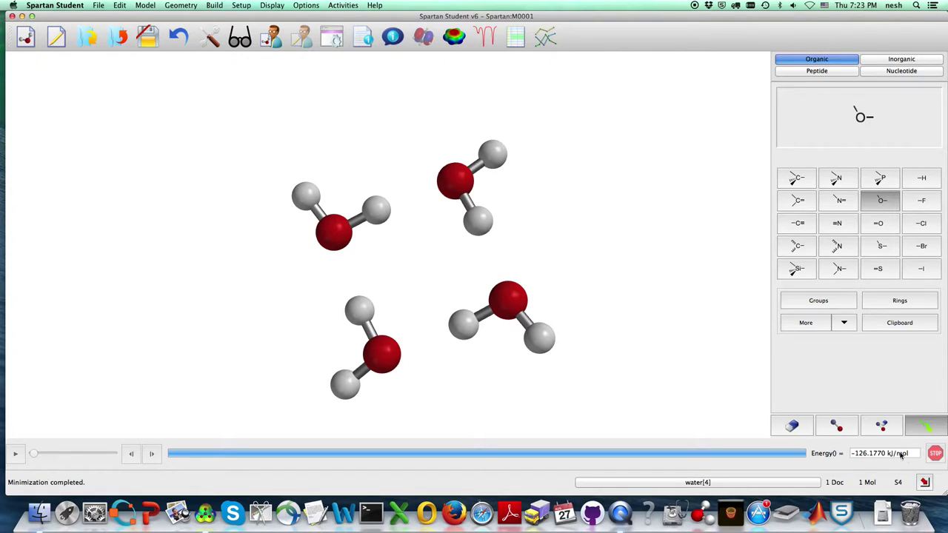
- Display the hydrogen bonds between the four water molecules
click(145, 5)
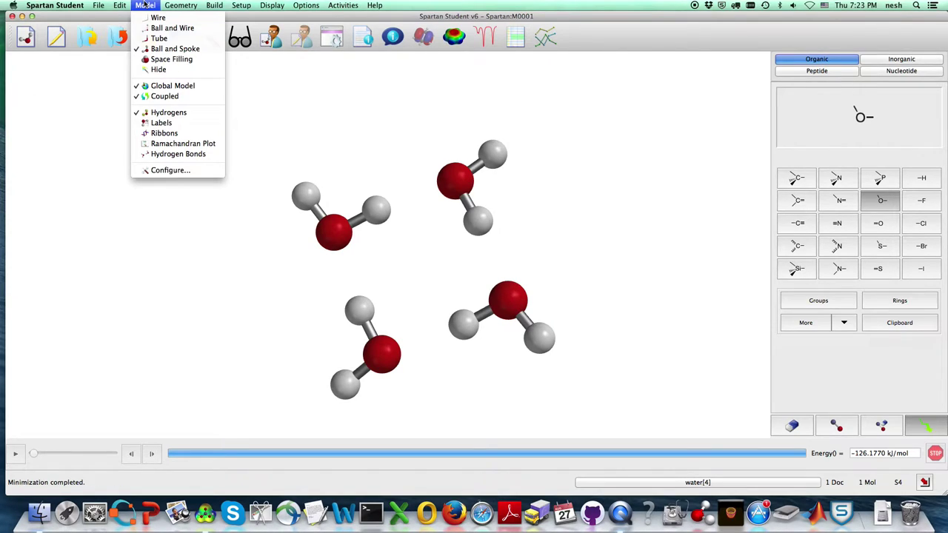
click(162, 154)
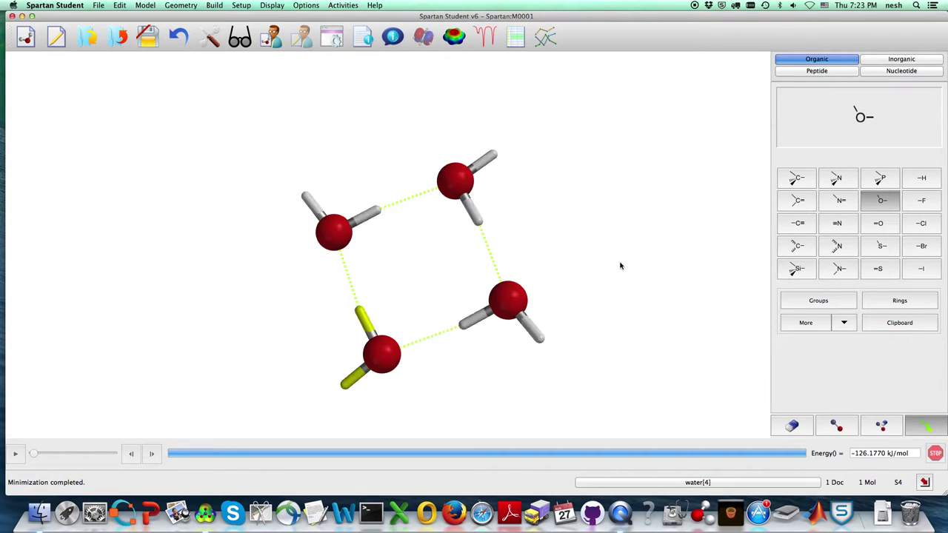
drag(621, 266, 576, 287)
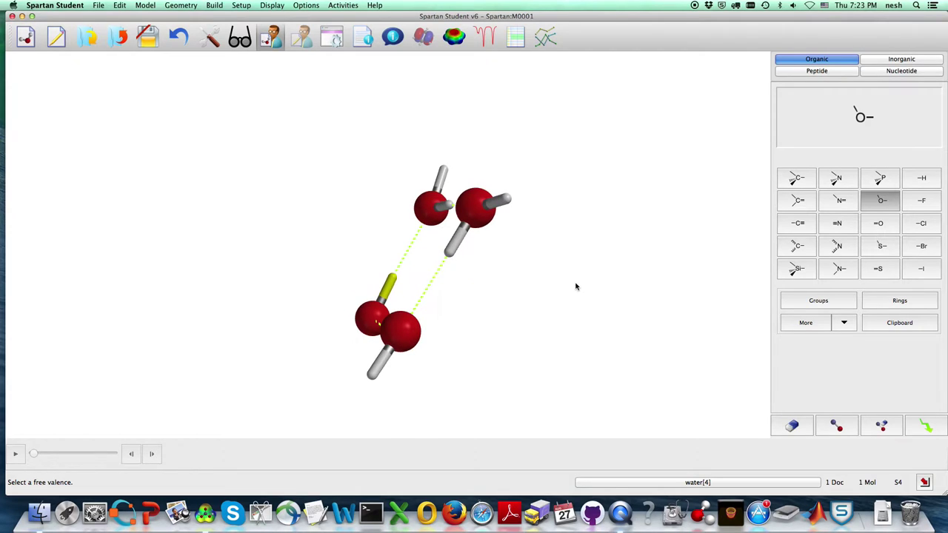
- Add three more separate water molecules around the cluster and minimize its energy again
click(500, 321)
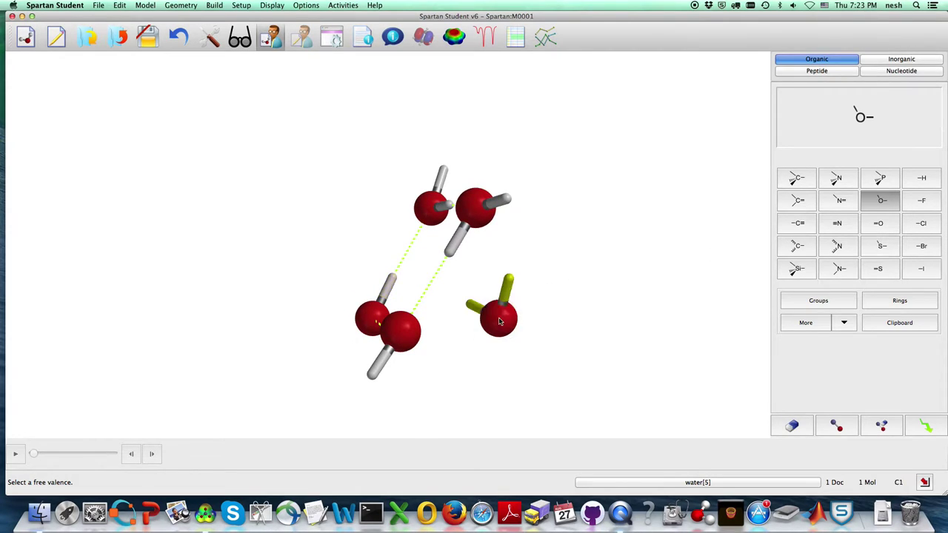
click(388, 232)
click(289, 261)
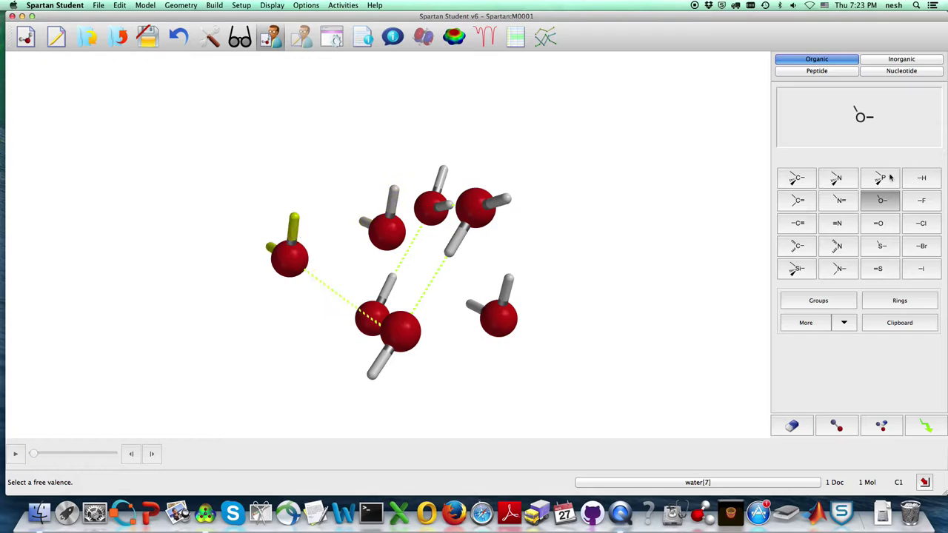
click(926, 425)
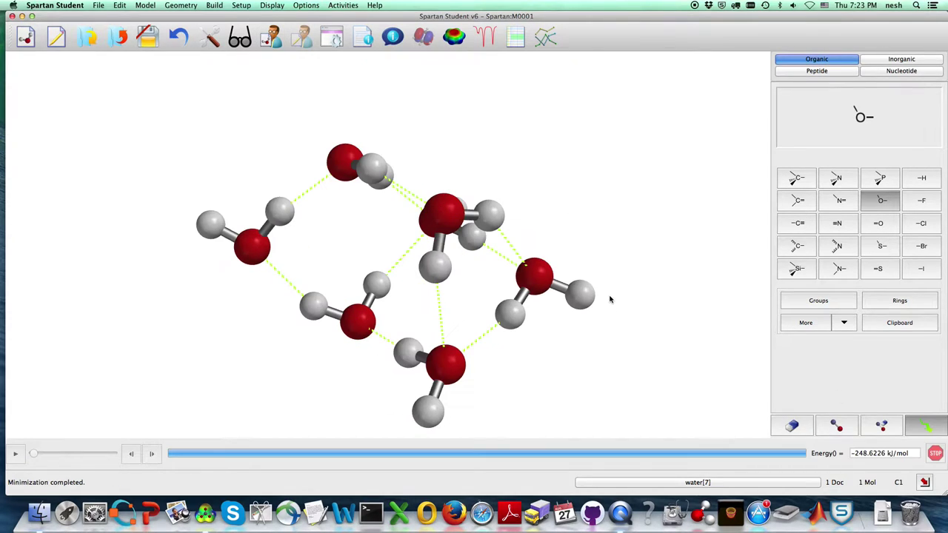
drag(680, 244, 614, 269)
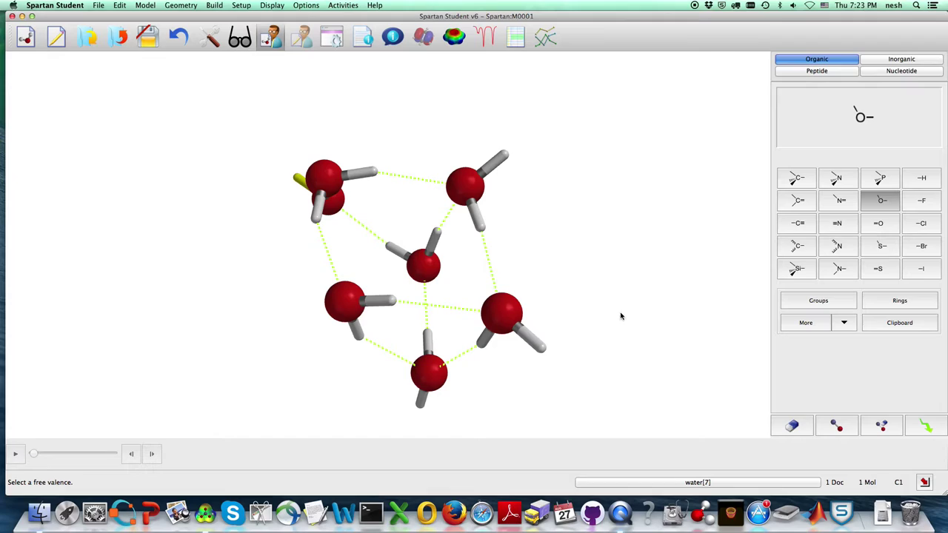
- Create another new document and place four separate methane molecules in it using the sp3 carbon fragment
click(26, 39)
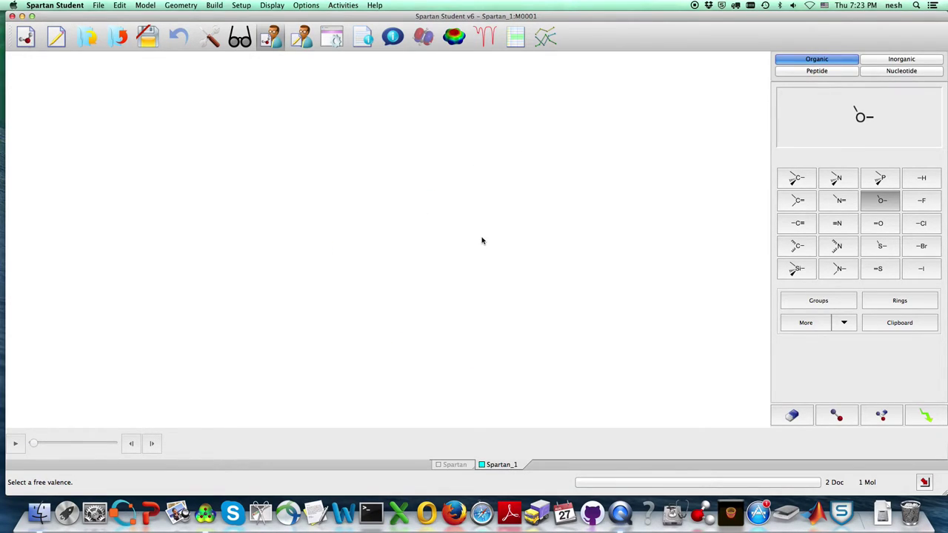
click(797, 178)
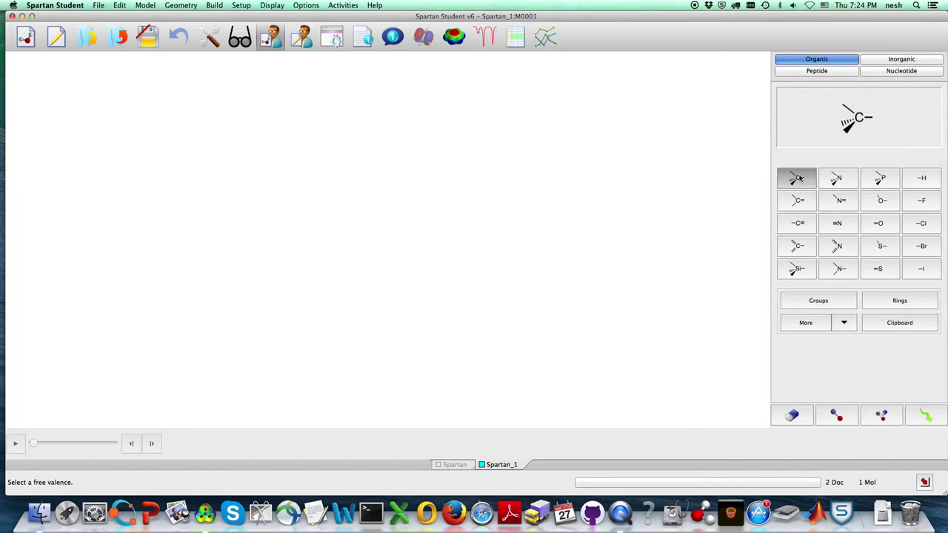
click(398, 223)
drag(500, 224, 488, 238)
click(488, 238)
click(457, 341)
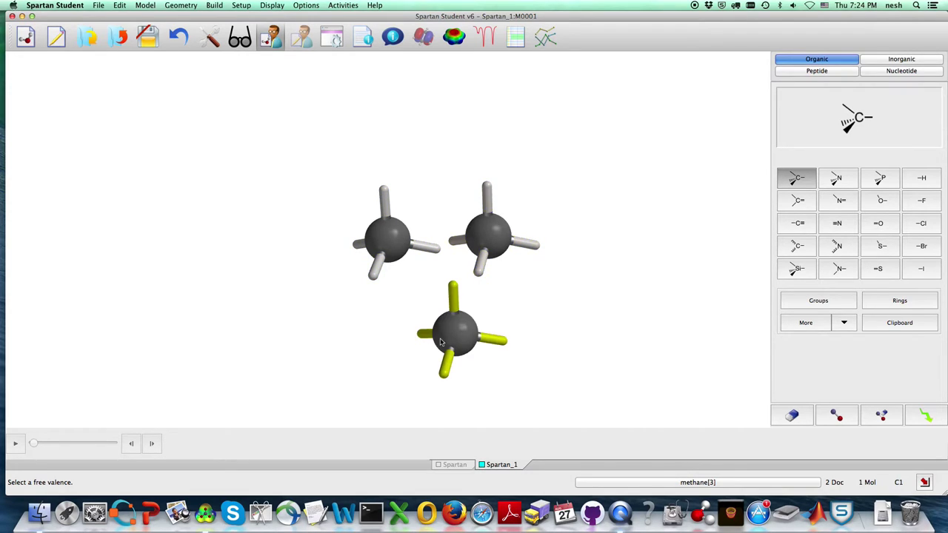
click(356, 349)
- Enable the hydrogen bond display for the four methane molecules and minimize the energy of the group
click(145, 6)
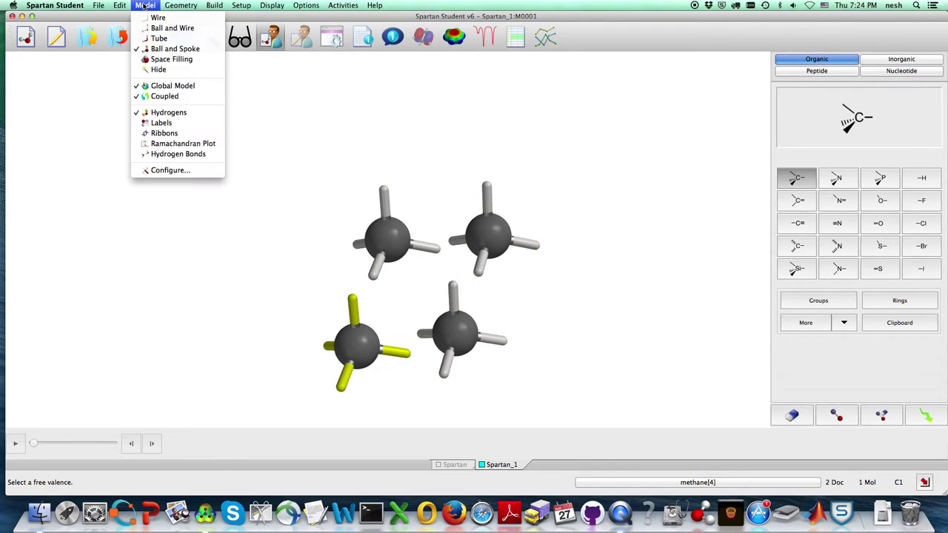
click(168, 154)
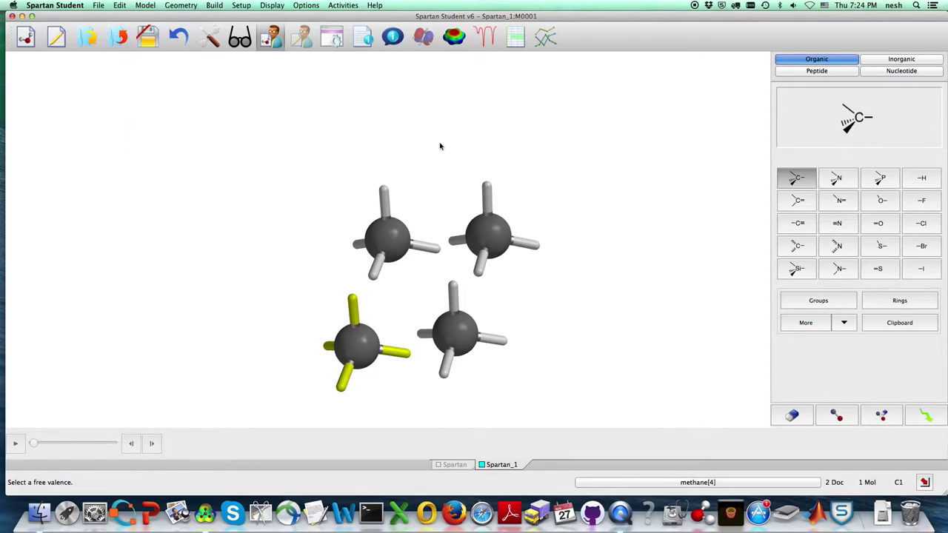
drag(570, 191, 556, 168)
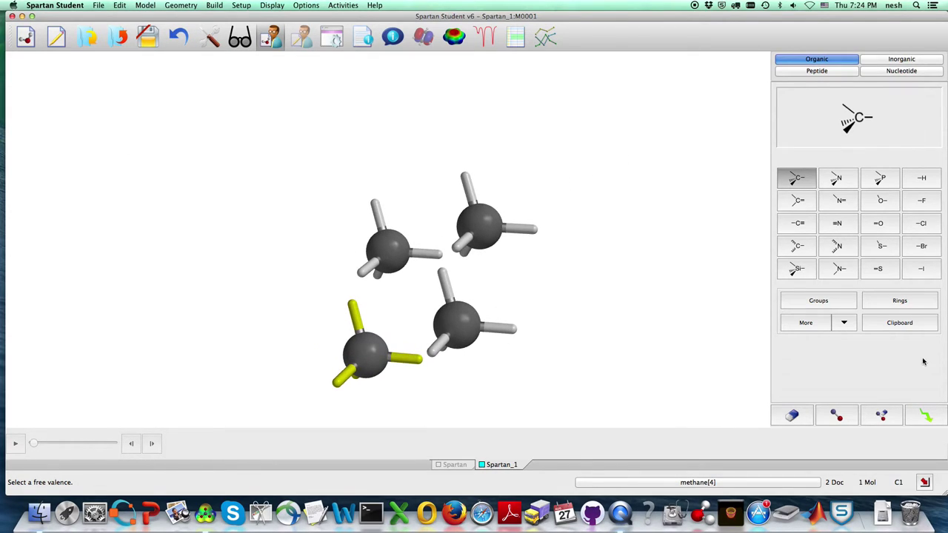
click(927, 417)
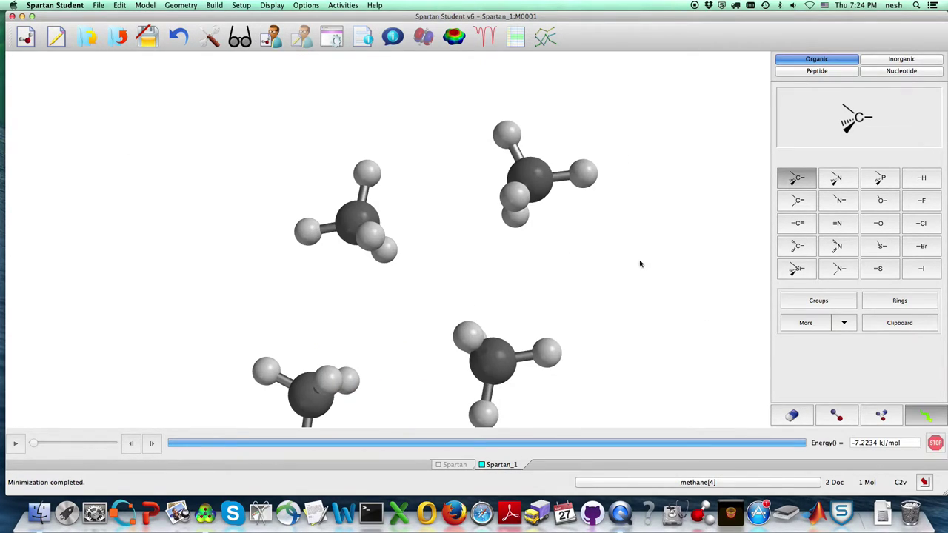
- Add a fifth methane molecule beside the group and minimize the energy again
scroll(610, 292, down, 5)
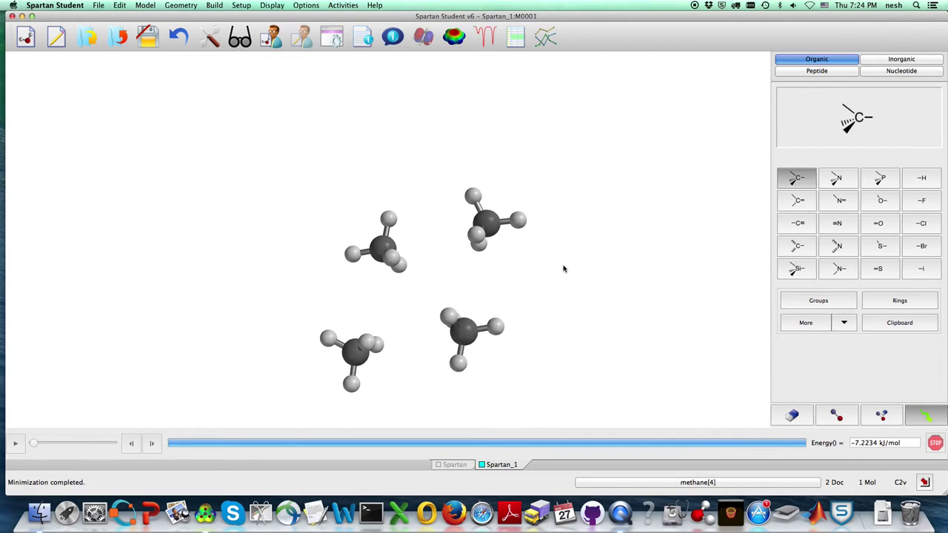
click(564, 267)
click(926, 418)
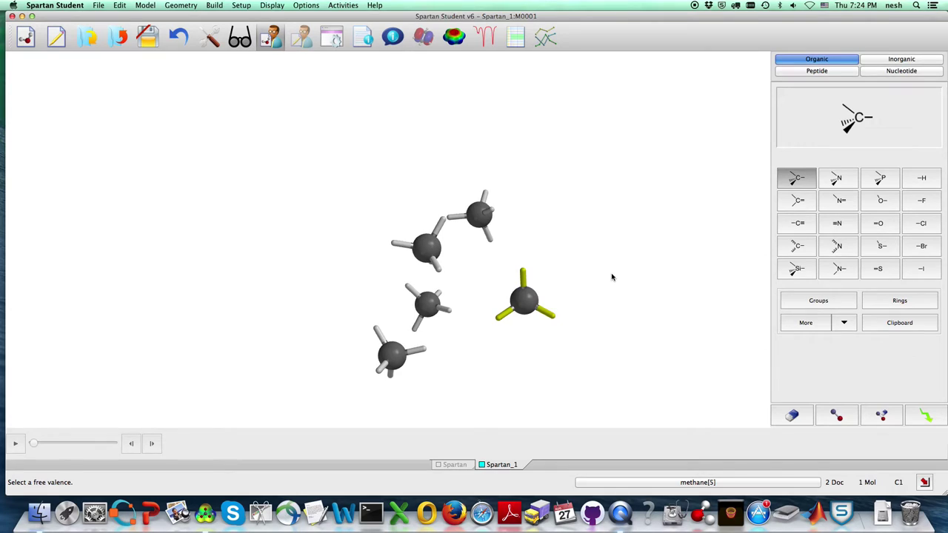
- Create a third document and place a single water molecule in it using the sp3 oxygen fragment
click(27, 37)
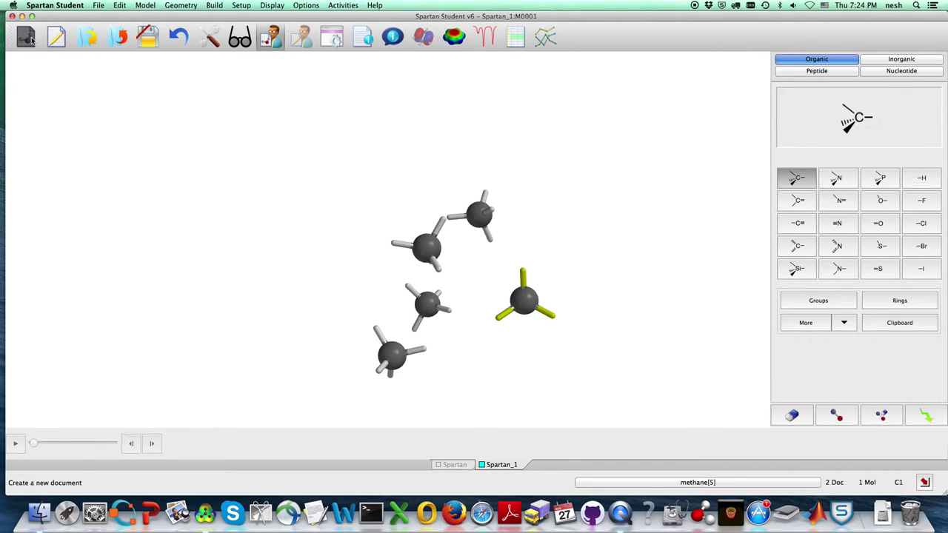
click(882, 201)
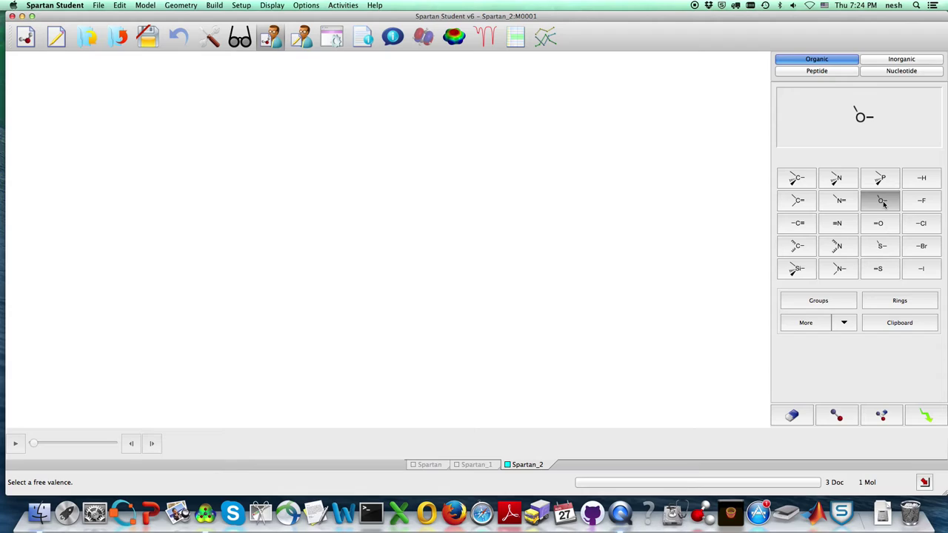
click(374, 233)
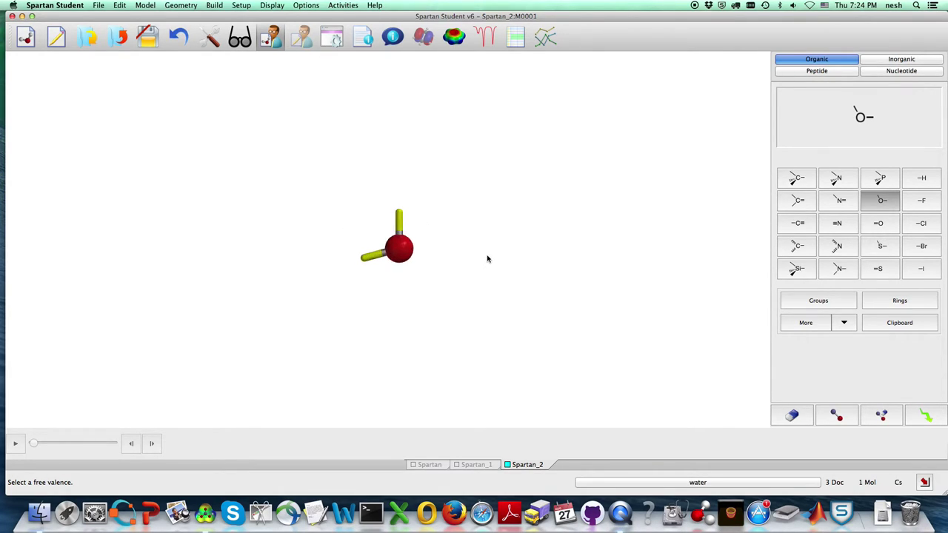
drag(525, 289, 438, 195)
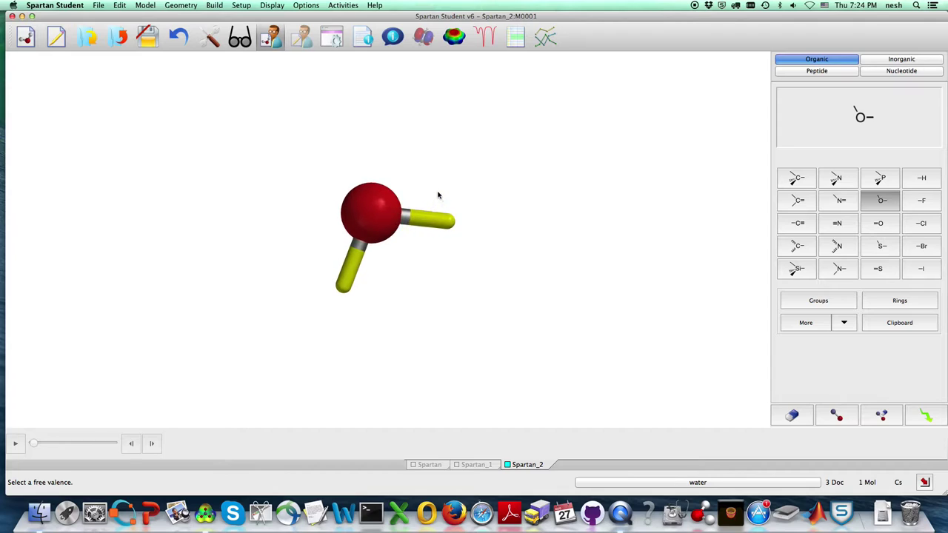
- Submit an Equilibrium Geometry calculation with B3LYP and 6-31G* for the water molecule, saving the document as water.spardir on the Desktop
click(331, 38)
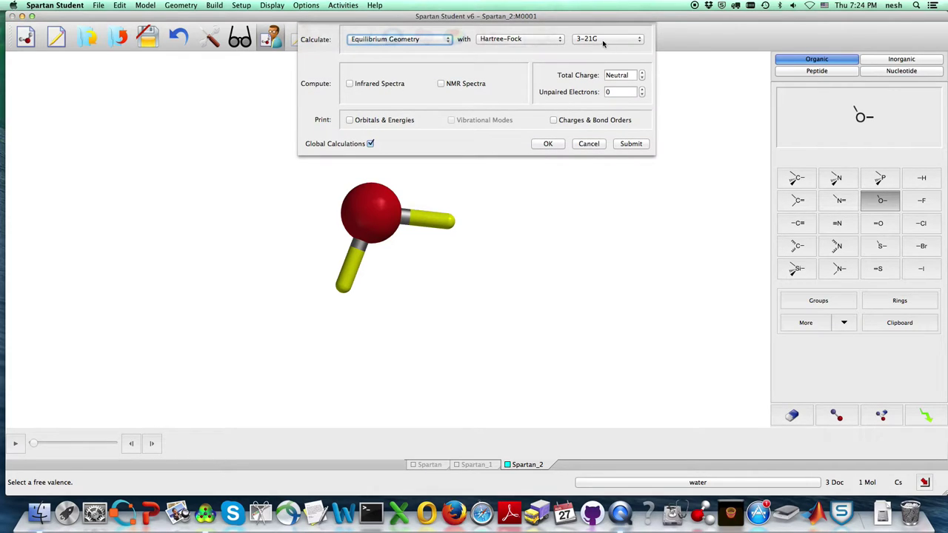
click(508, 40)
click(506, 49)
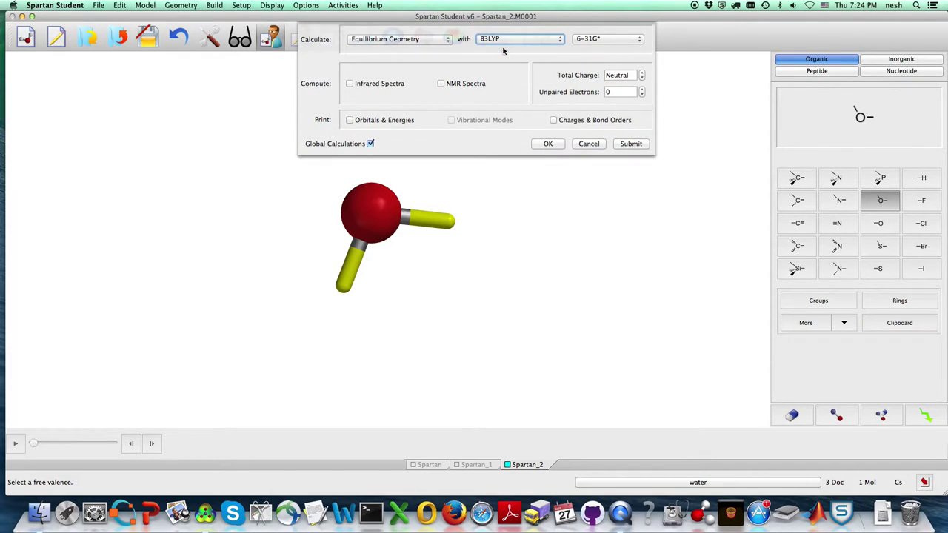
click(638, 145)
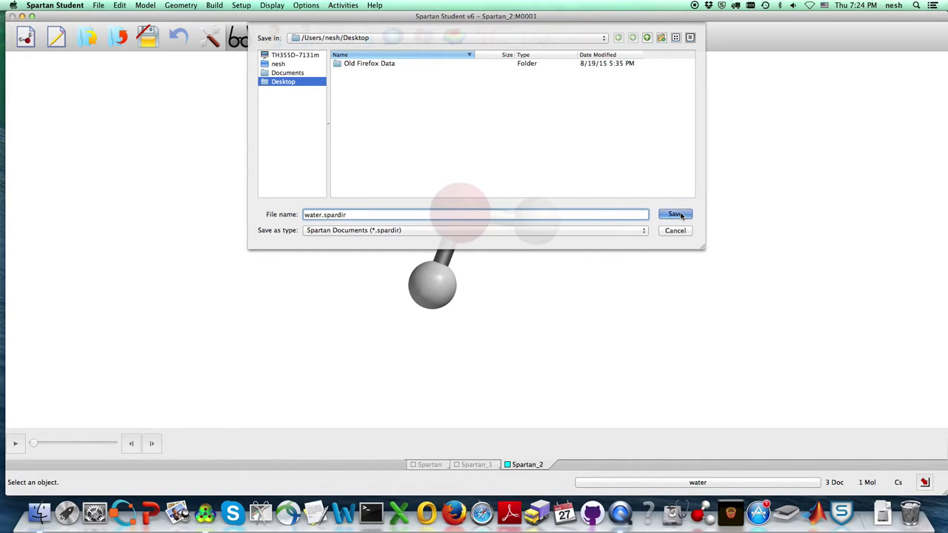
click(676, 215)
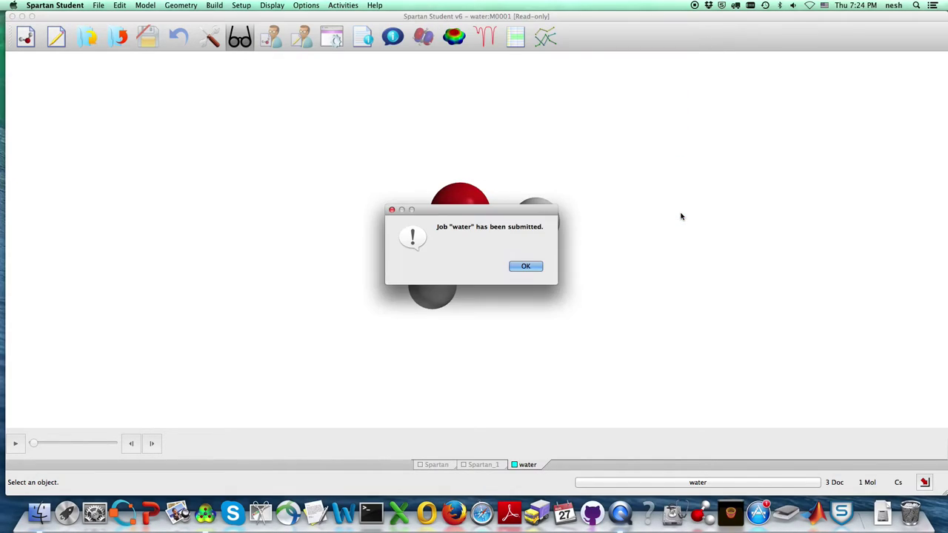
- Acknowledge the water job's submission and completion, and view the optimized molecule
click(534, 267)
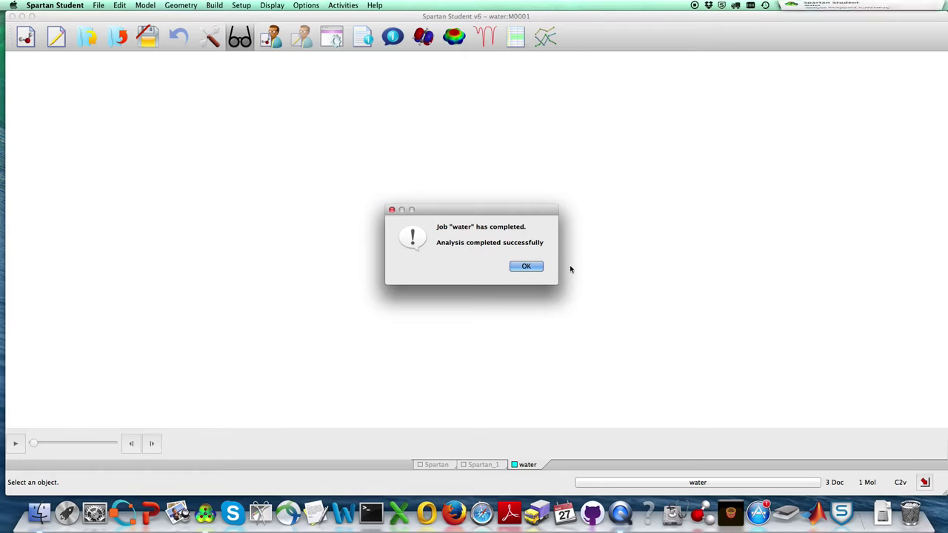
click(526, 267)
drag(611, 232, 482, 153)
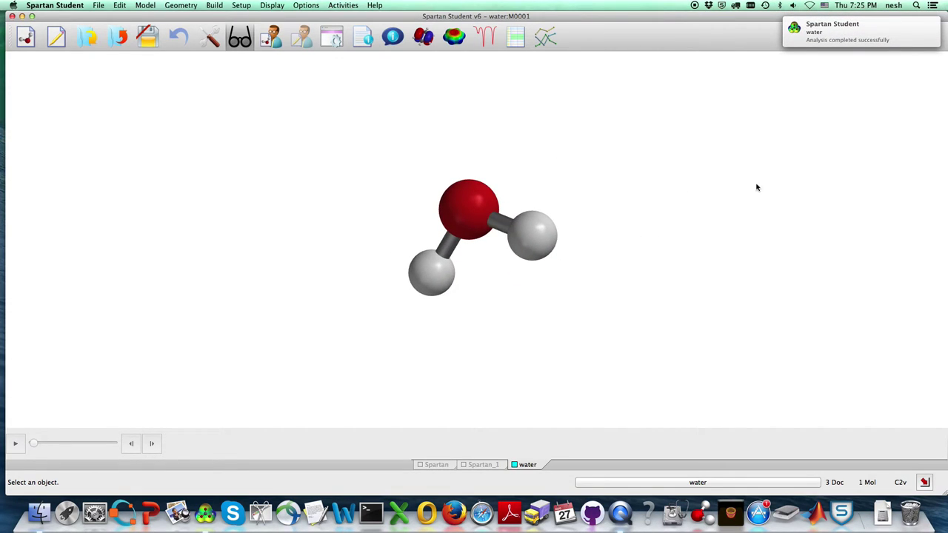
- Add a density surface to the water molecule and display it
click(455, 37)
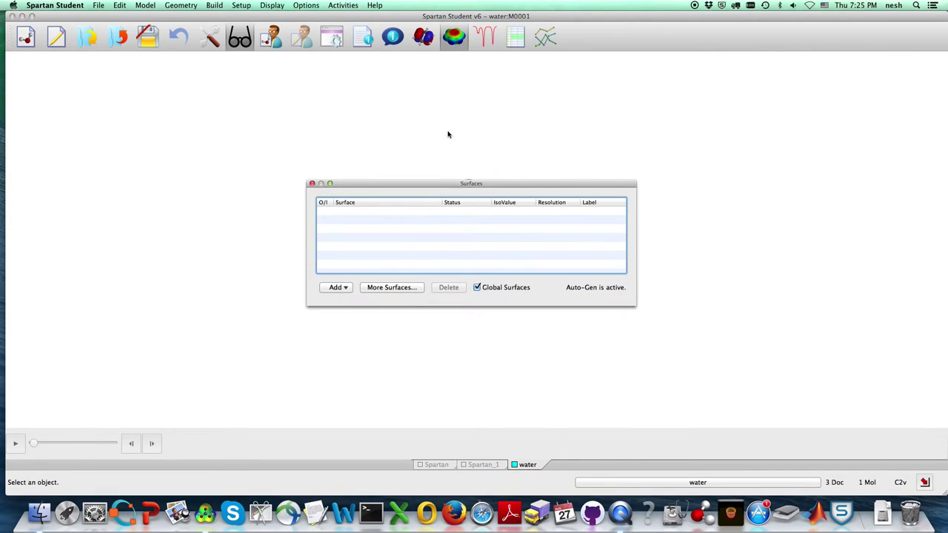
click(338, 287)
click(342, 320)
click(324, 212)
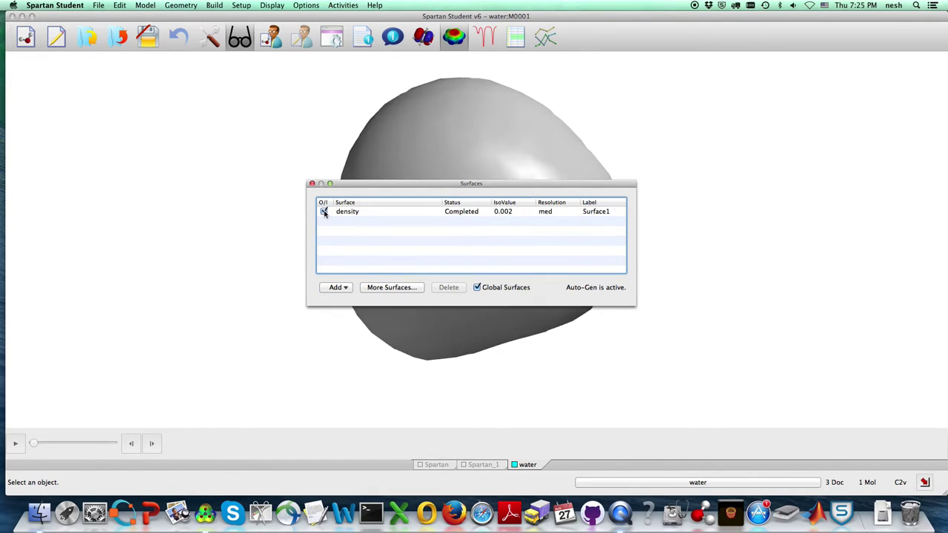
click(312, 183)
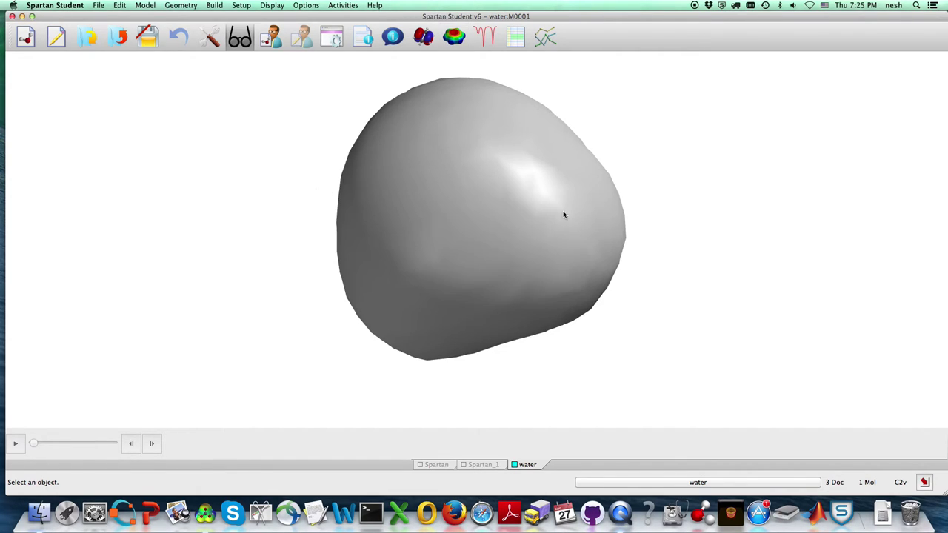
- Change the density surface's style to Transparent and inspect the molecule inside it
drag(563, 214, 457, 210)
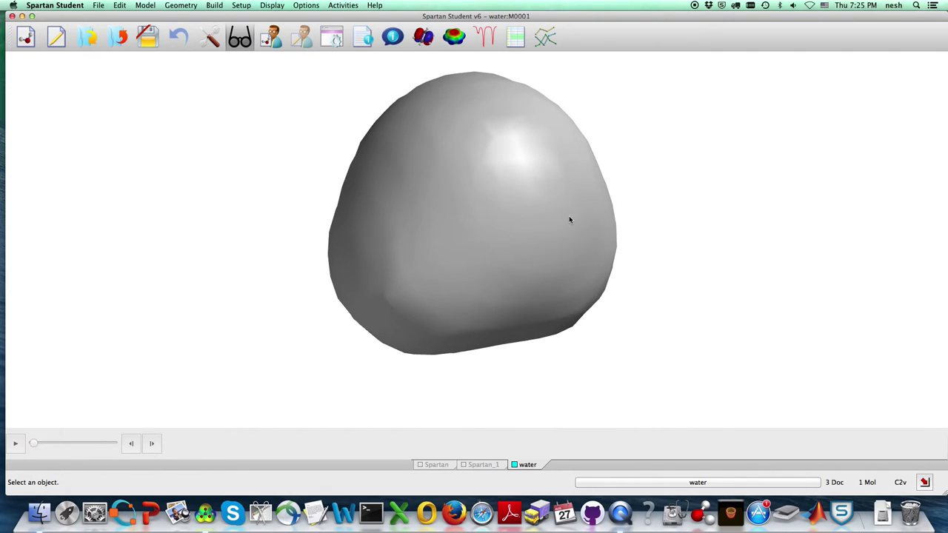
click(524, 219)
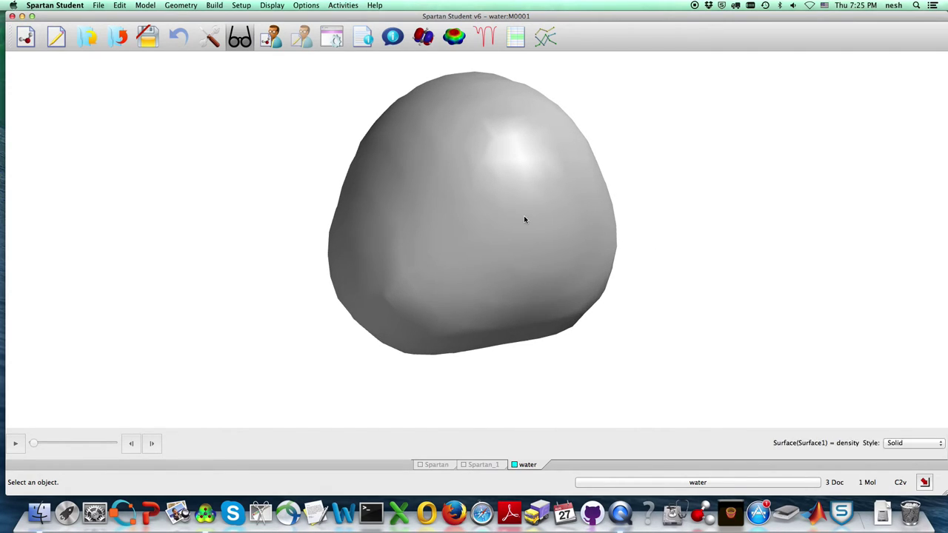
click(897, 443)
click(899, 452)
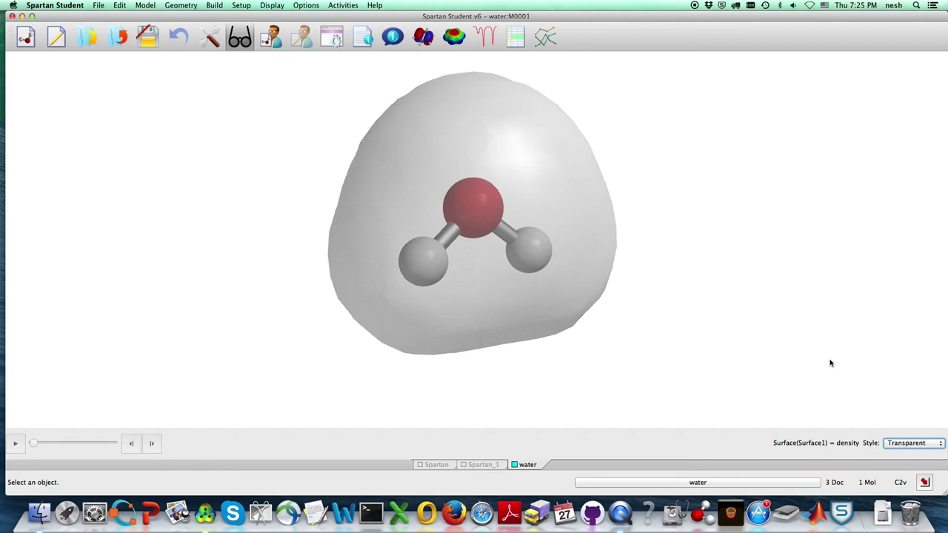
drag(781, 264, 809, 255)
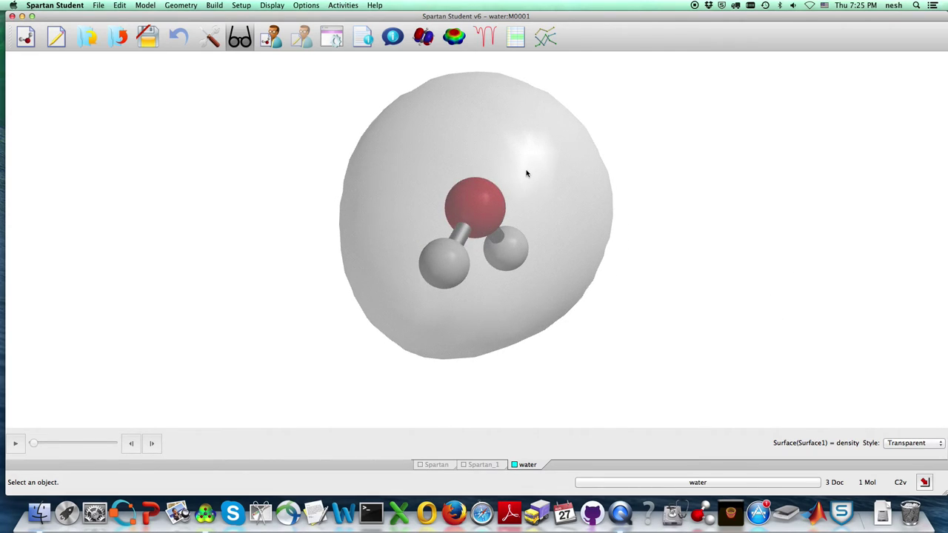
- Add an electrostatic potential map for the water molecule and show it in place of the density surface
click(454, 37)
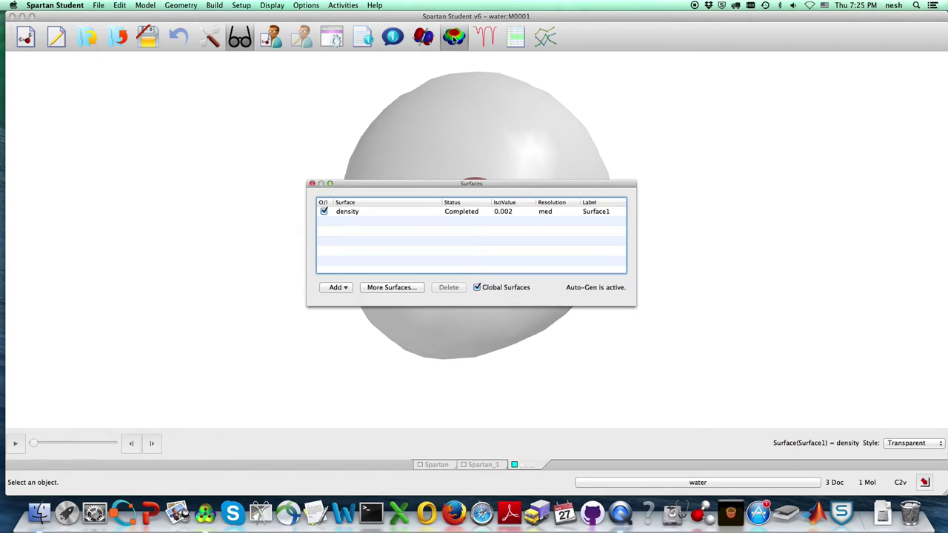
click(334, 289)
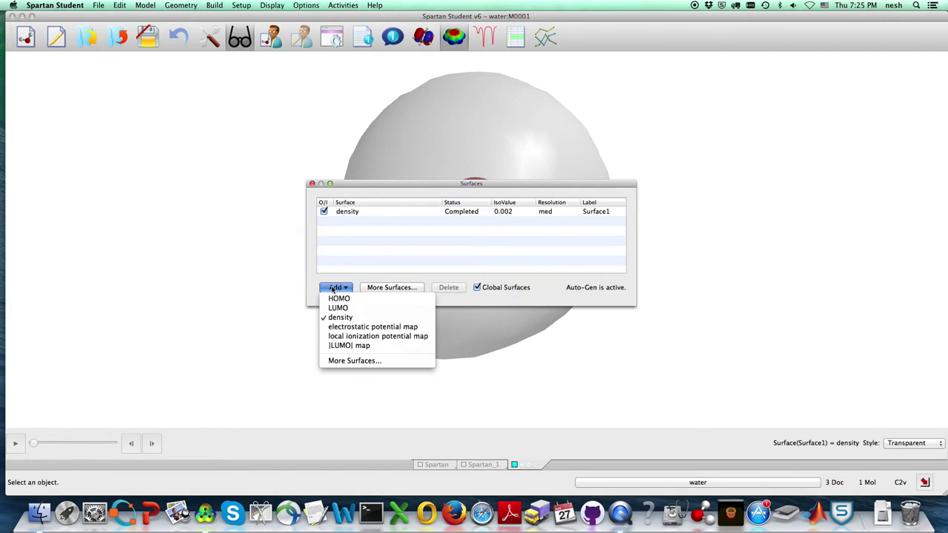
click(337, 331)
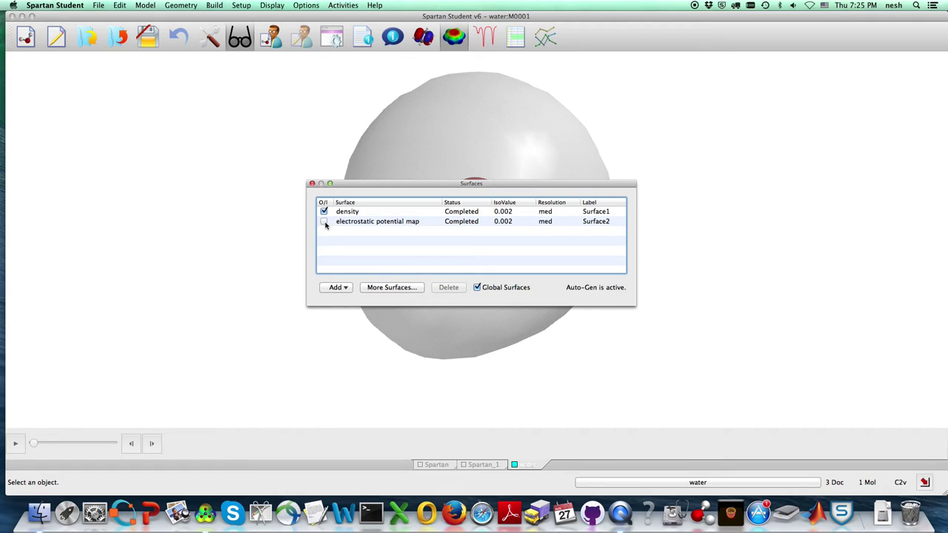
click(324, 222)
click(324, 212)
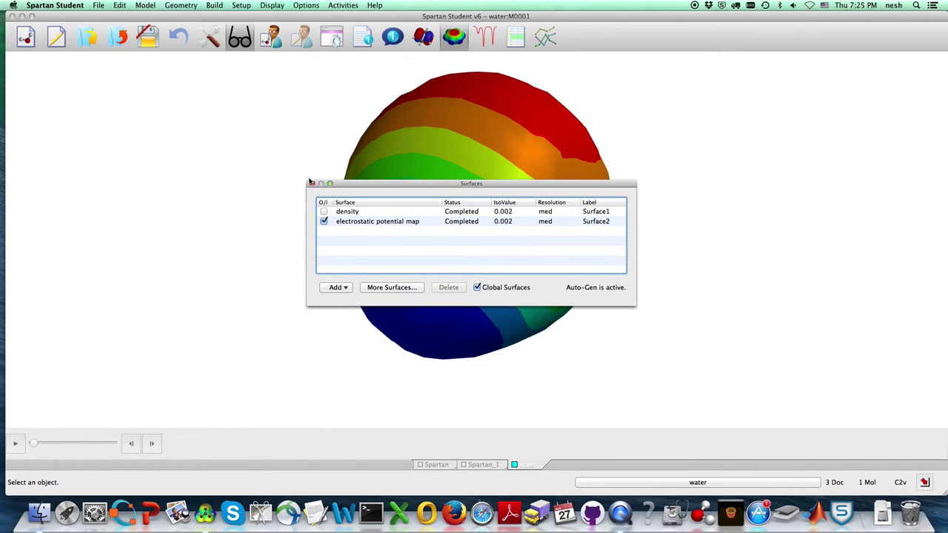
click(312, 184)
- Change the electrostatic potential map's style to Transparent and inspect it around the water molecule
drag(724, 273, 533, 233)
click(532, 234)
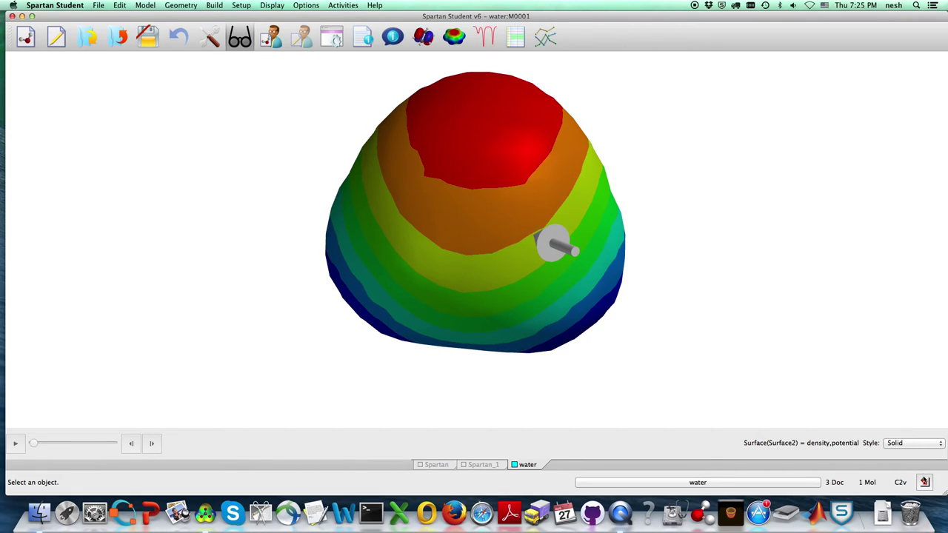
click(908, 443)
click(909, 453)
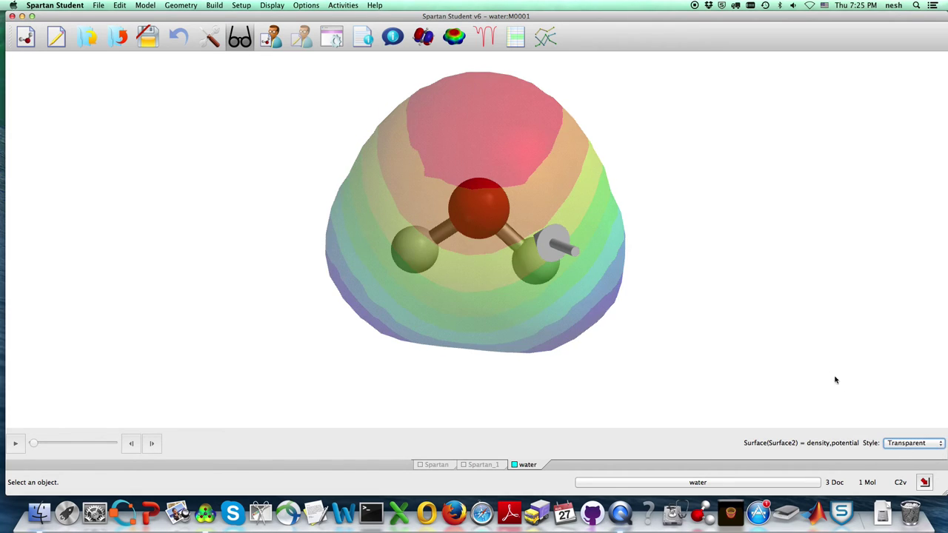
click(755, 203)
drag(834, 248, 734, 343)
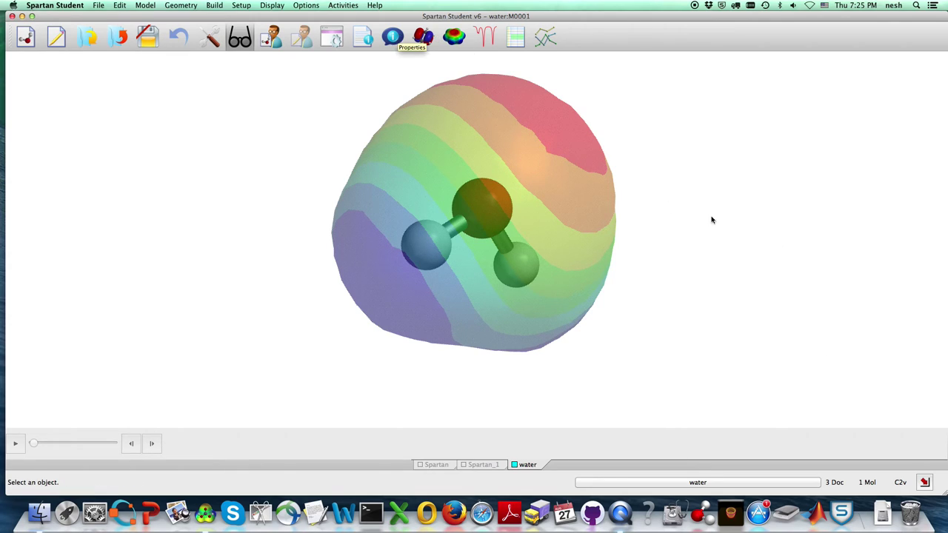
click(576, 199)
click(781, 203)
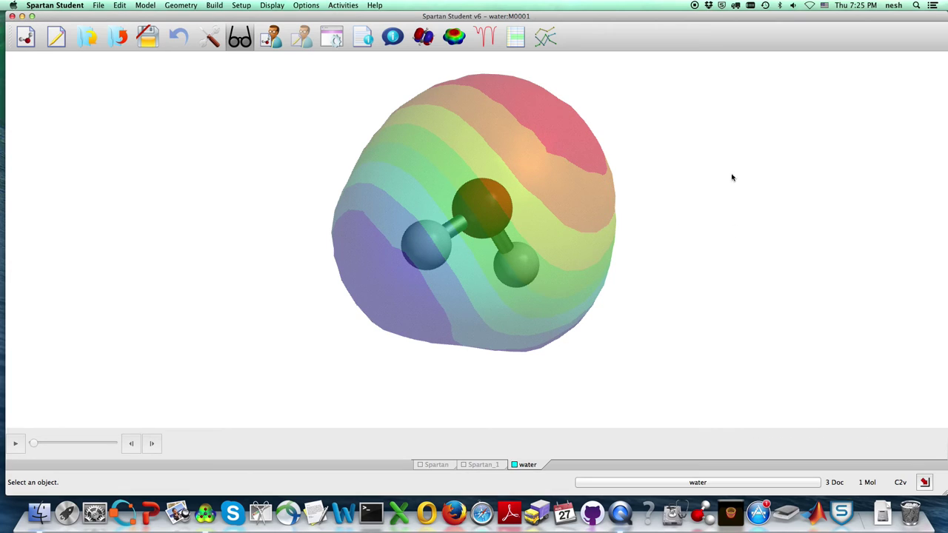
- Display the water molecule's dipole vector and examine its direction relative to the potential map
click(391, 37)
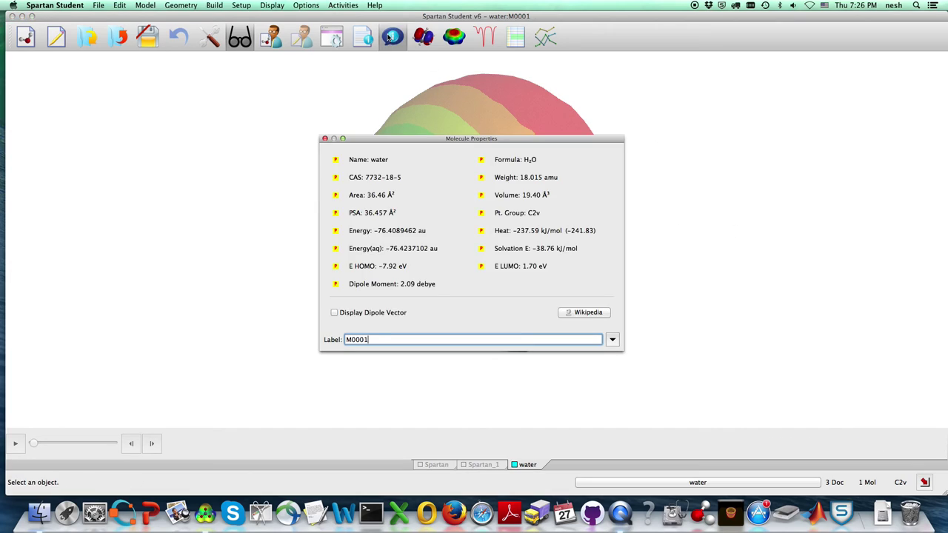
click(334, 313)
click(325, 139)
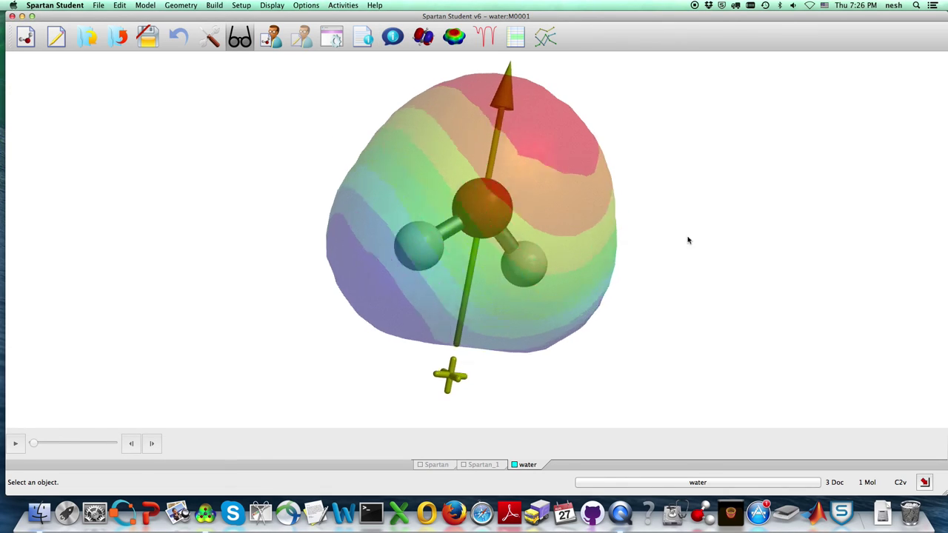
mouse_move(687, 240)
mouse_down()
mouse_move(622, 238)
mouse_move(681, 269)
mouse_move(716, 258)
mouse_move(690, 229)
mouse_up()
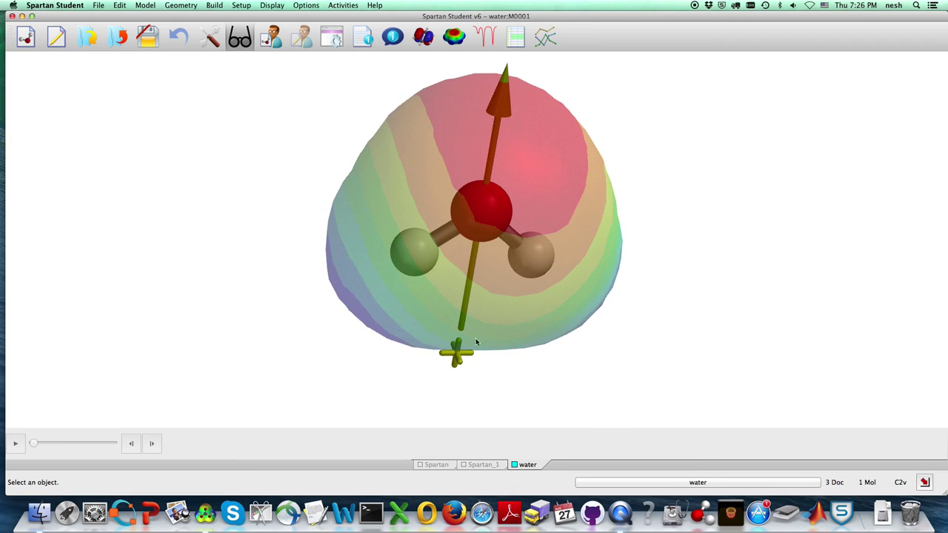